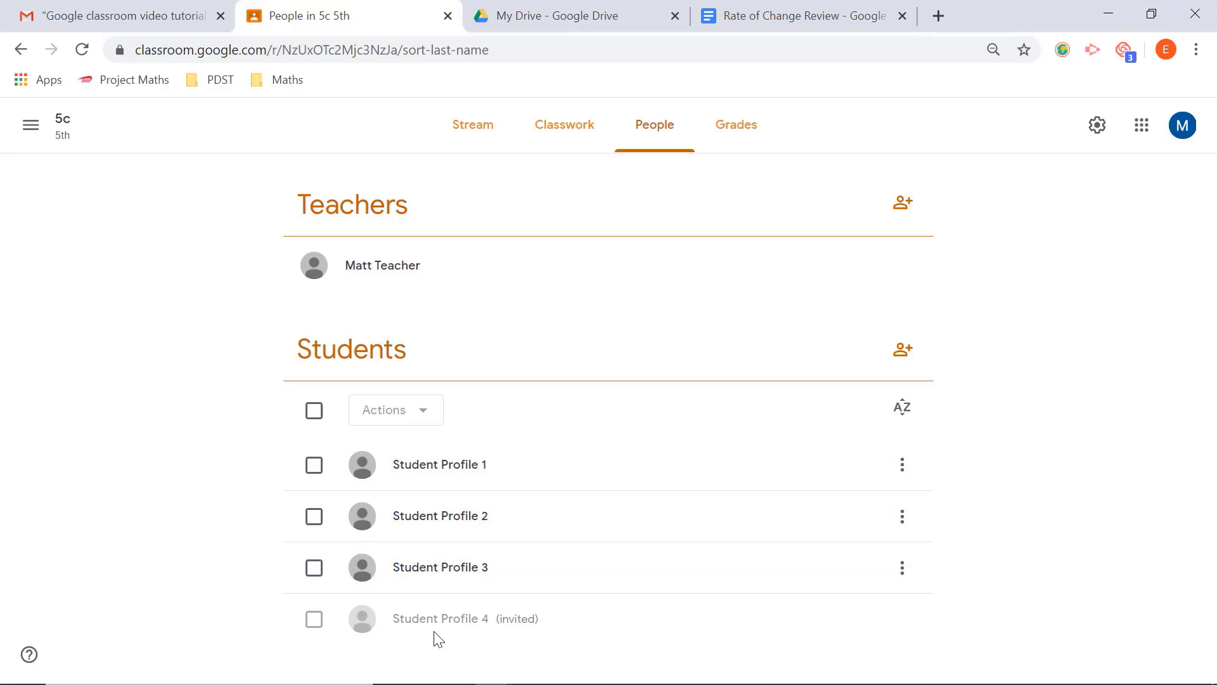
Step: Review the actions available for the invited Student Profile 4 and the form for inviting more students, leaving both unused
left_click(313, 619)
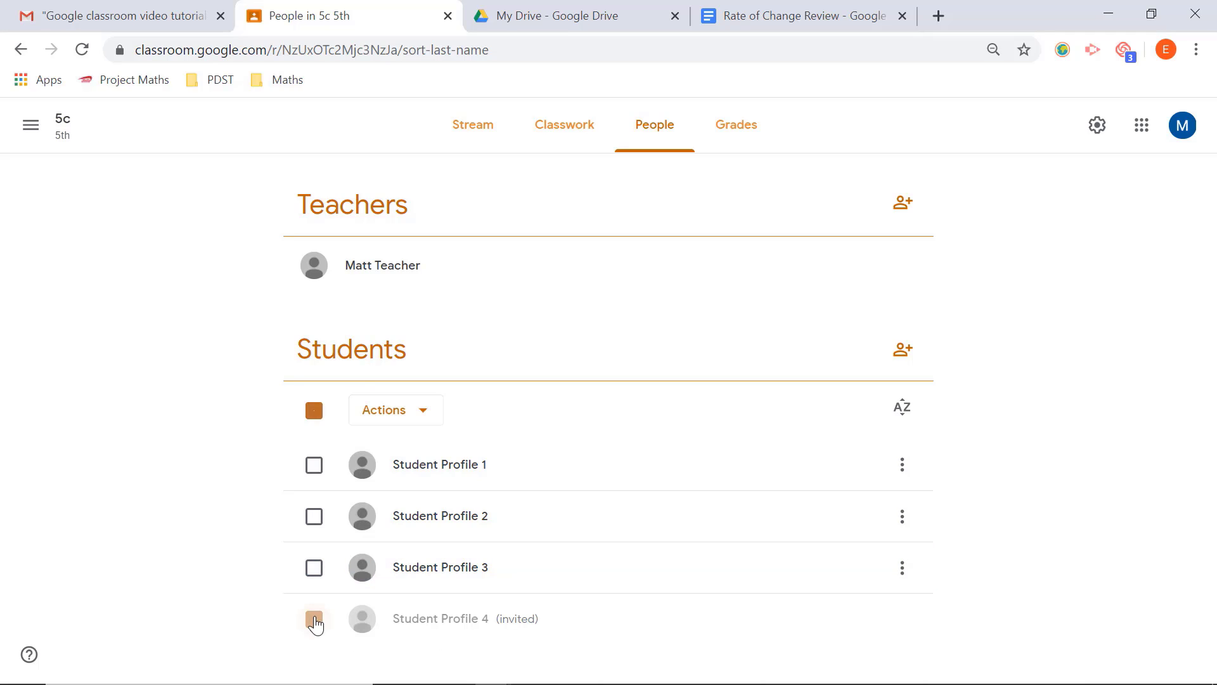
left_click(421, 413)
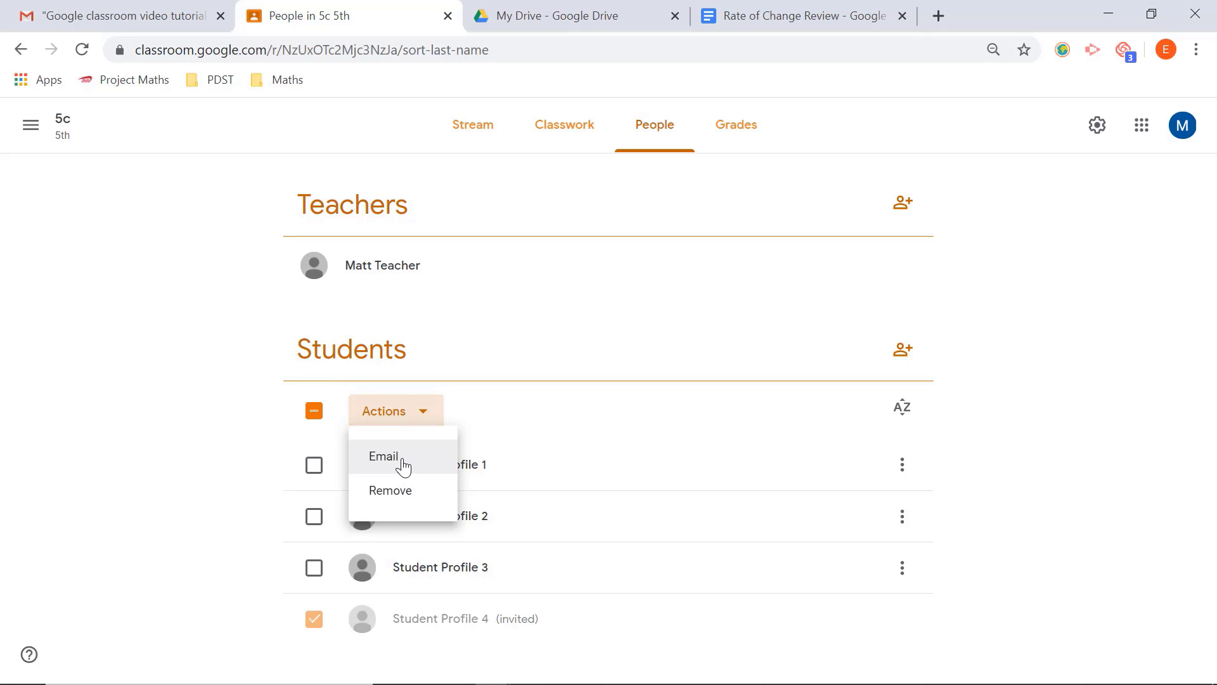
left_click(1087, 369)
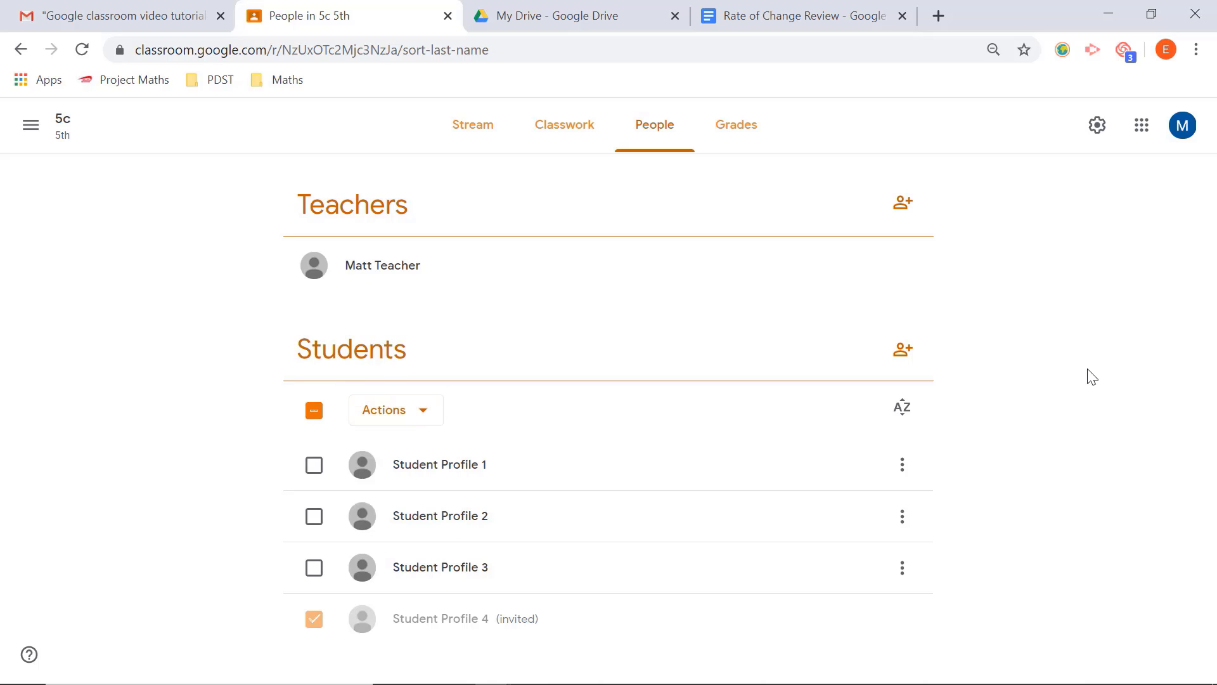
left_click(903, 351)
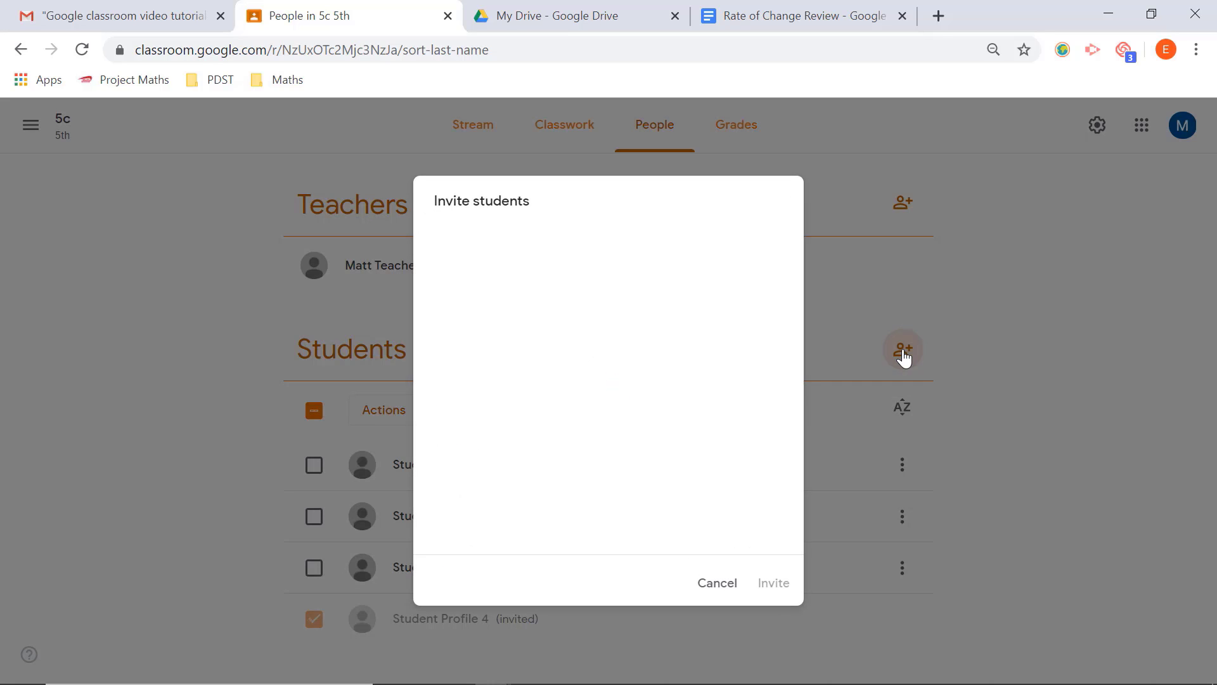
left_click(709, 594)
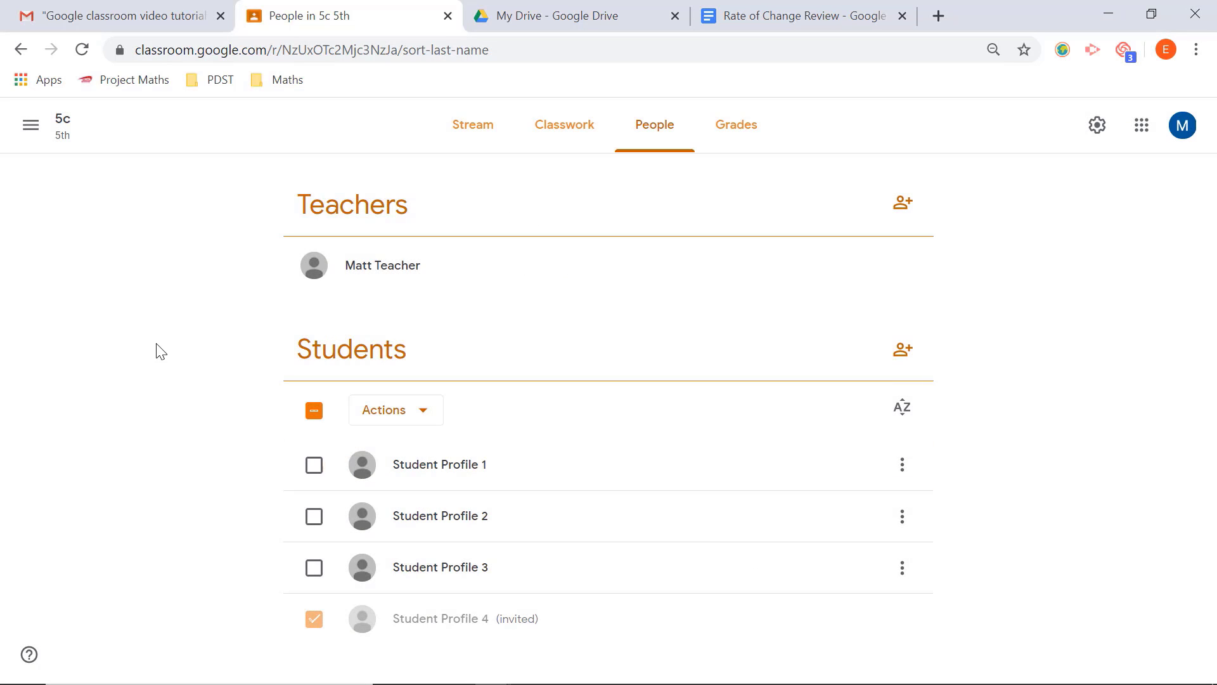
Step: Start a new assignment in the classwork of class 5c
left_click(472, 127)
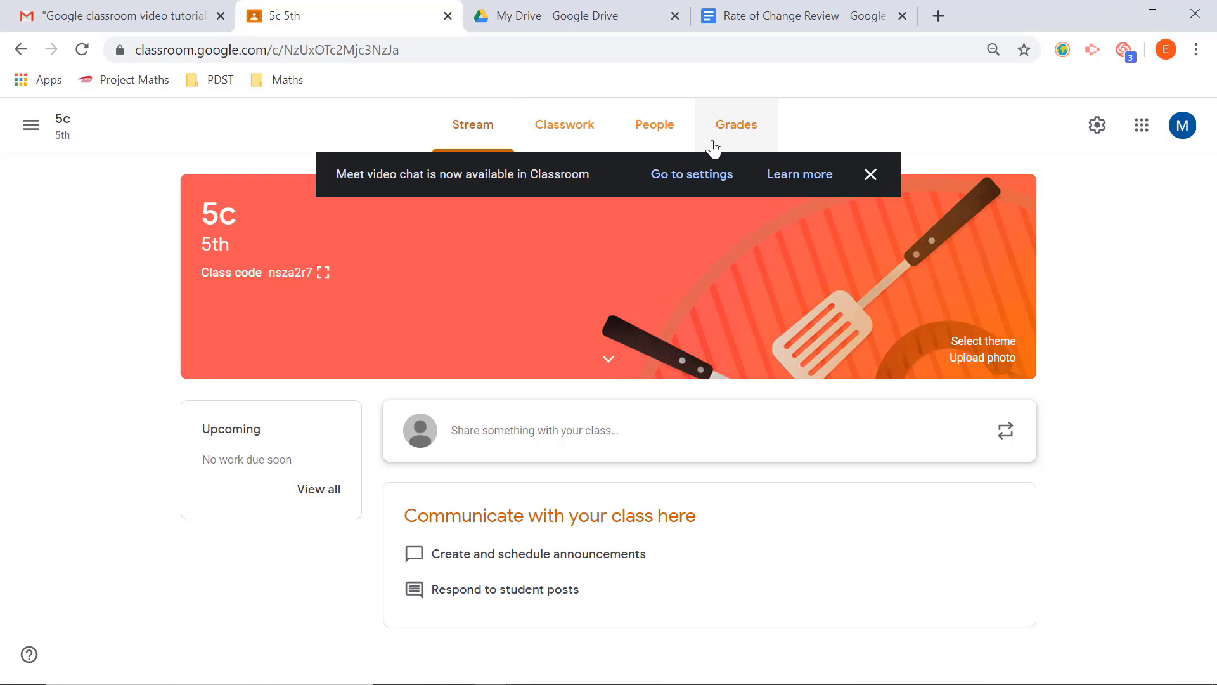
left_click(566, 135)
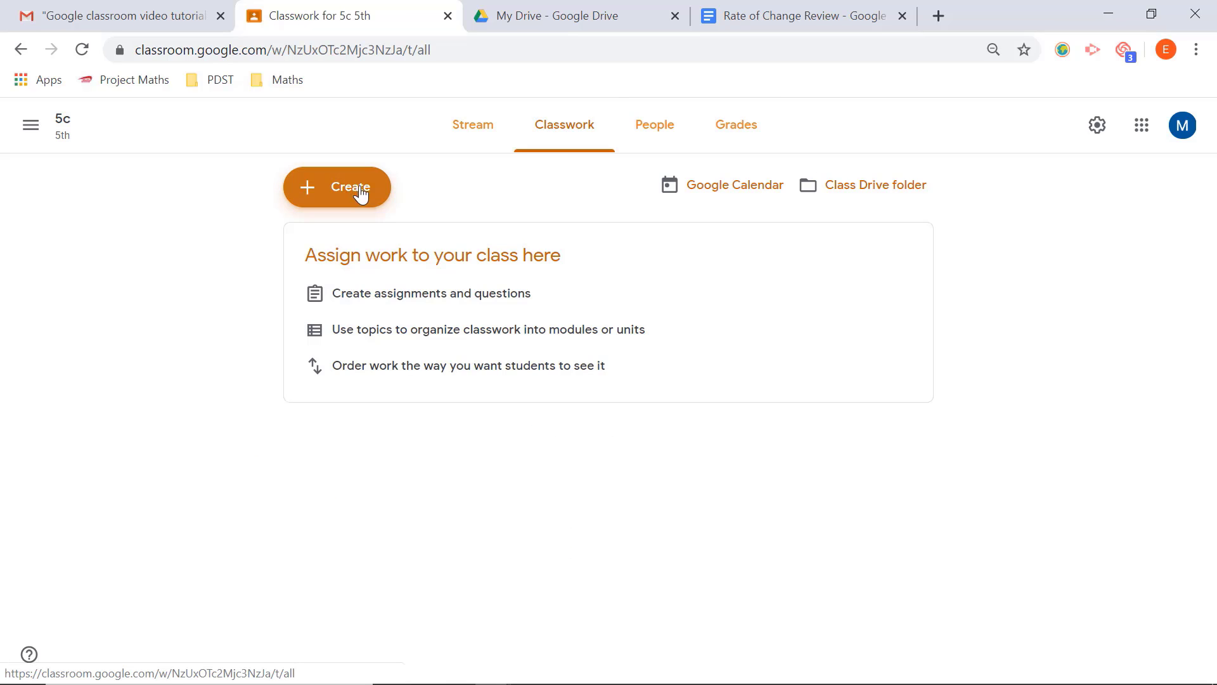
left_click(348, 191)
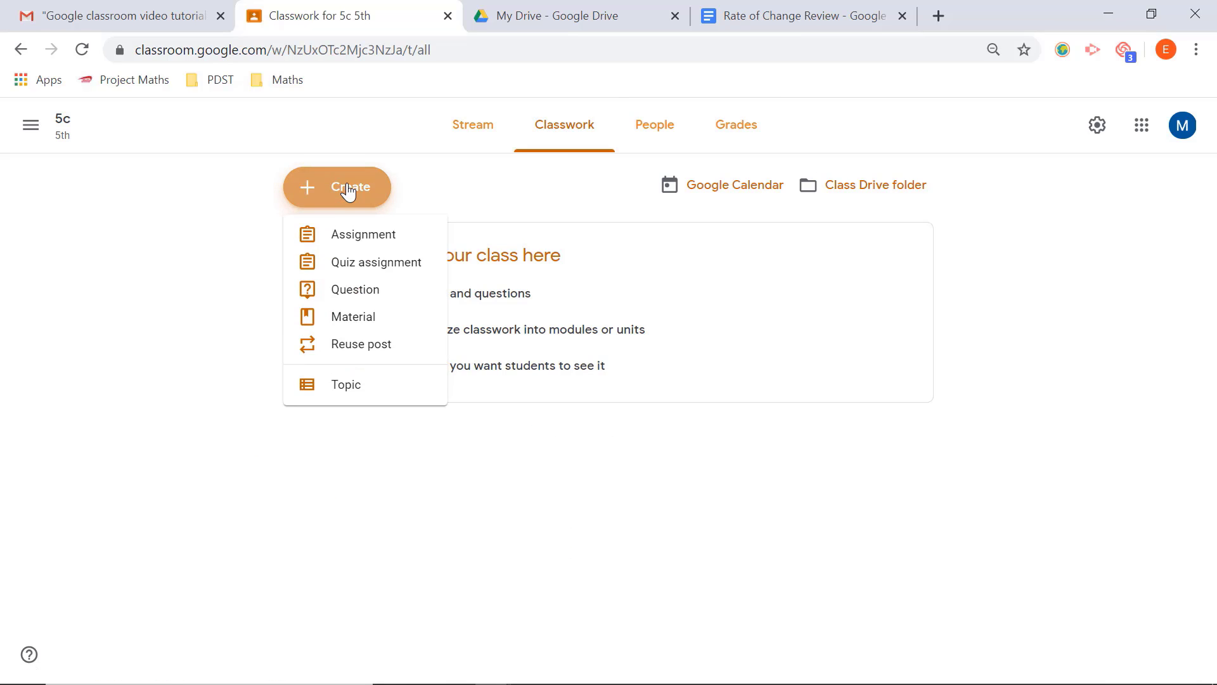
left_click(341, 244)
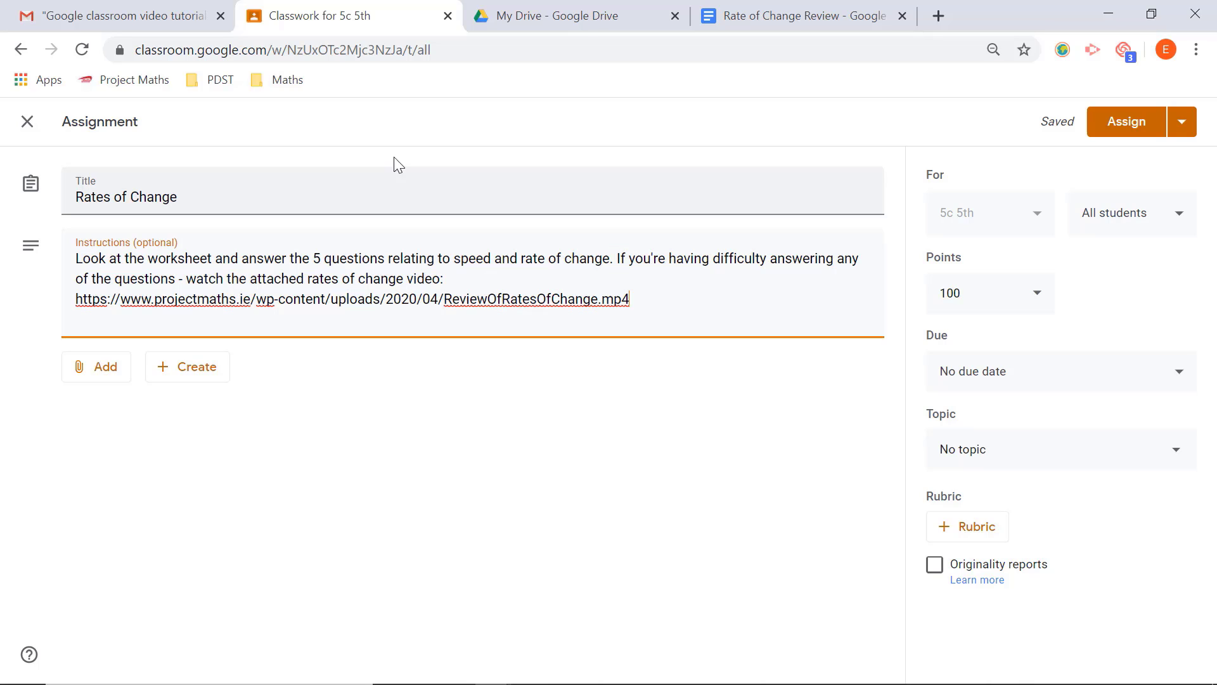
Step: Attach the Rate of Change Review document from Google Drive to the assignment
left_click(586, 25)
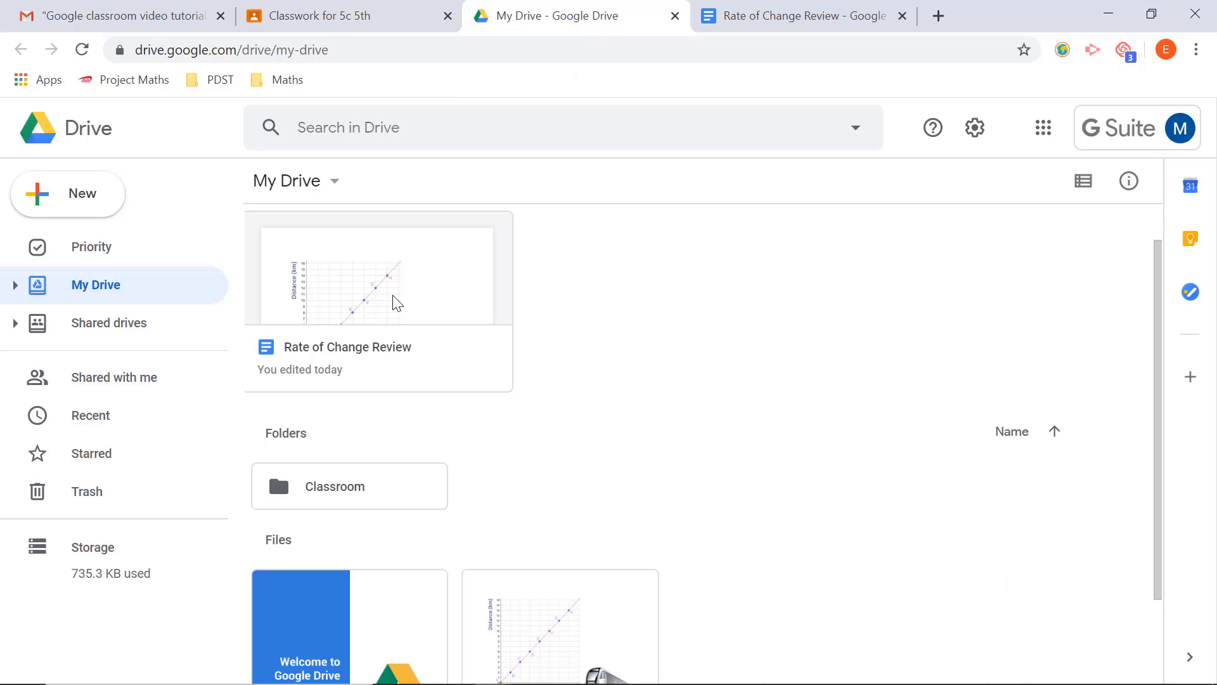
left_click(332, 22)
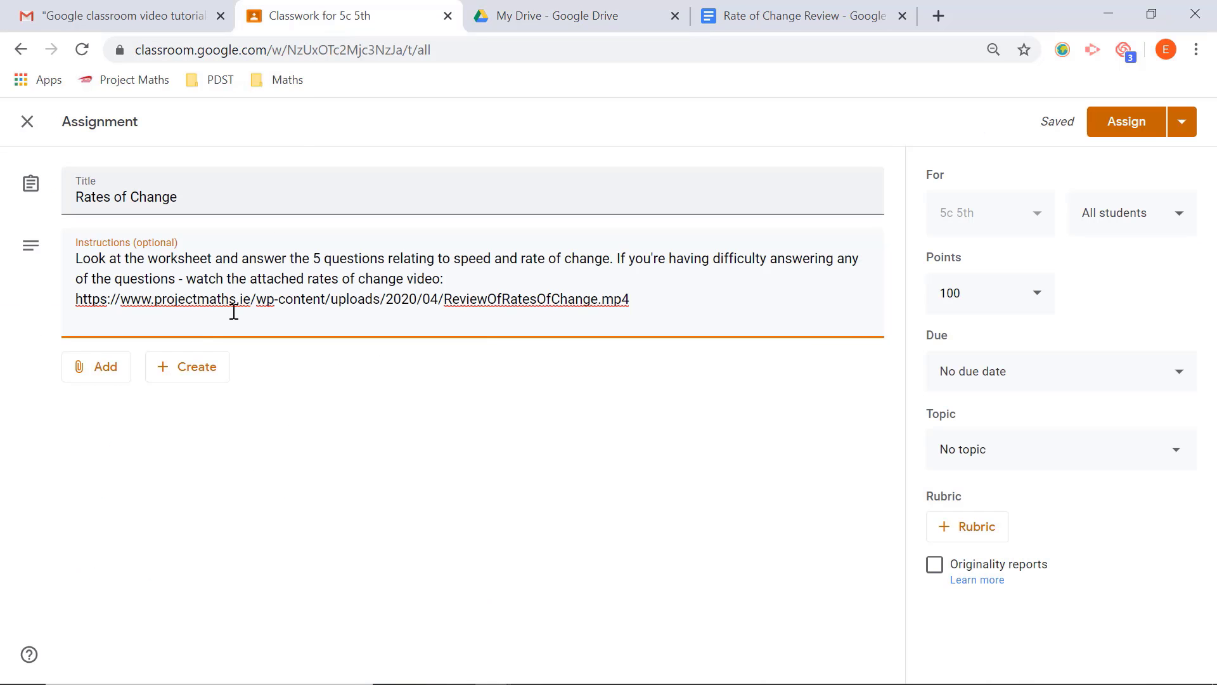
left_click(100, 375)
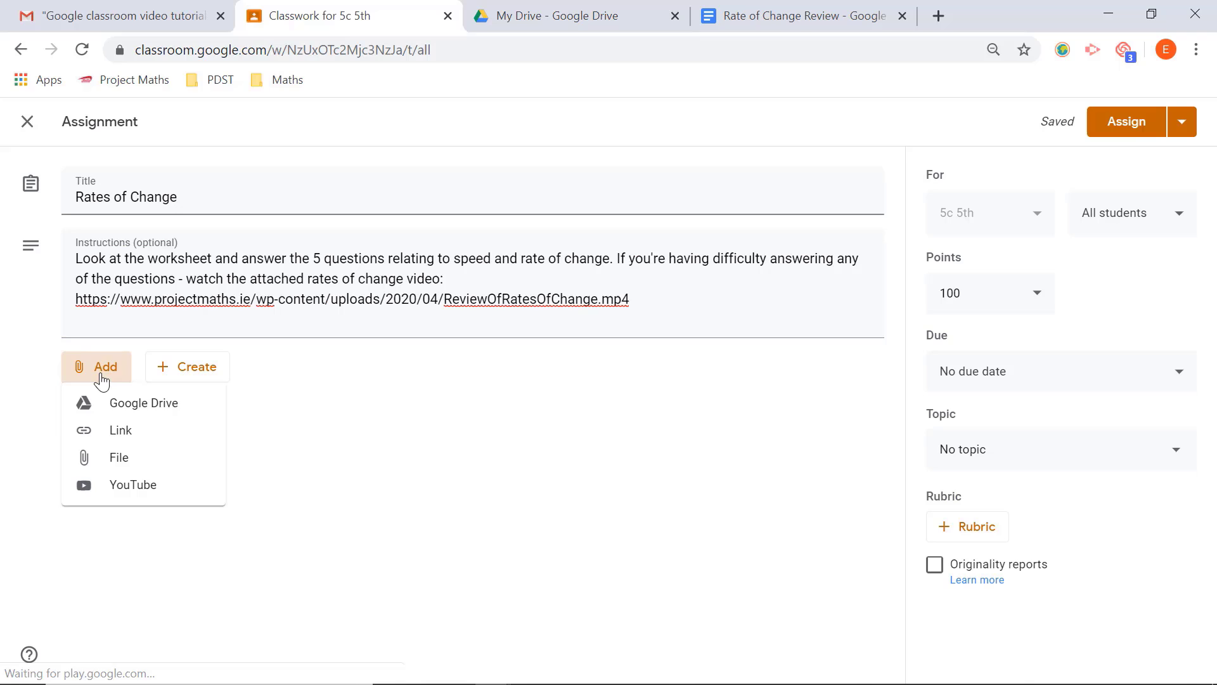
left_click(125, 408)
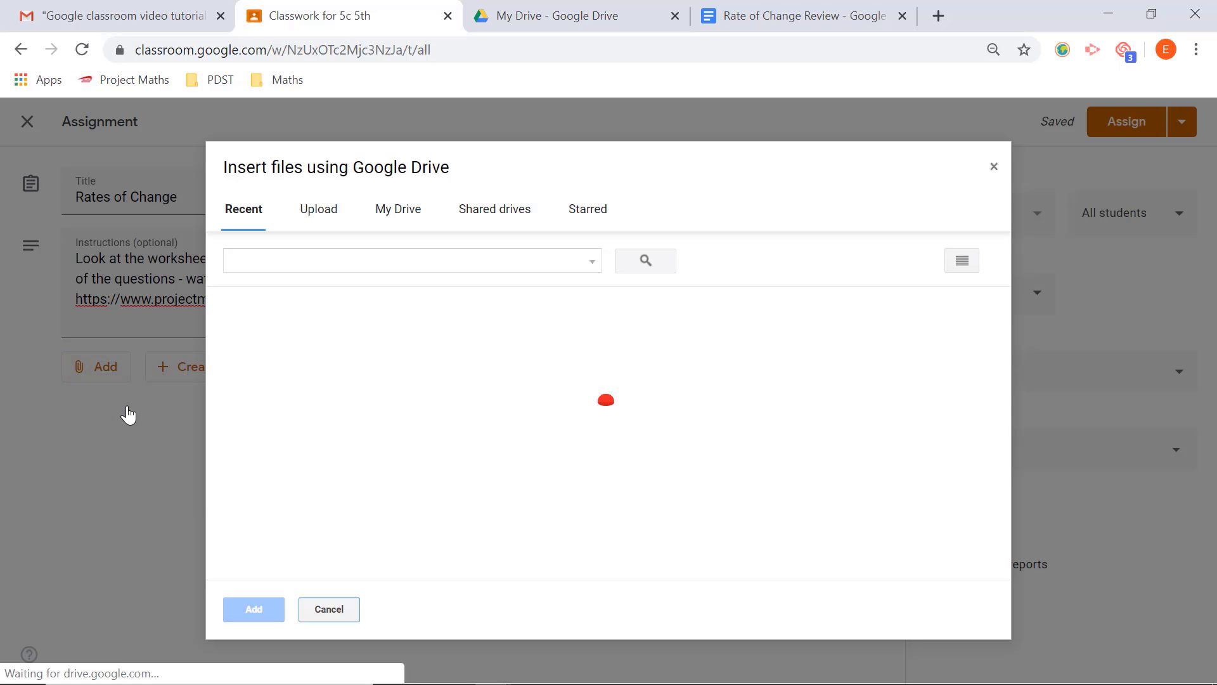
left_click(292, 406)
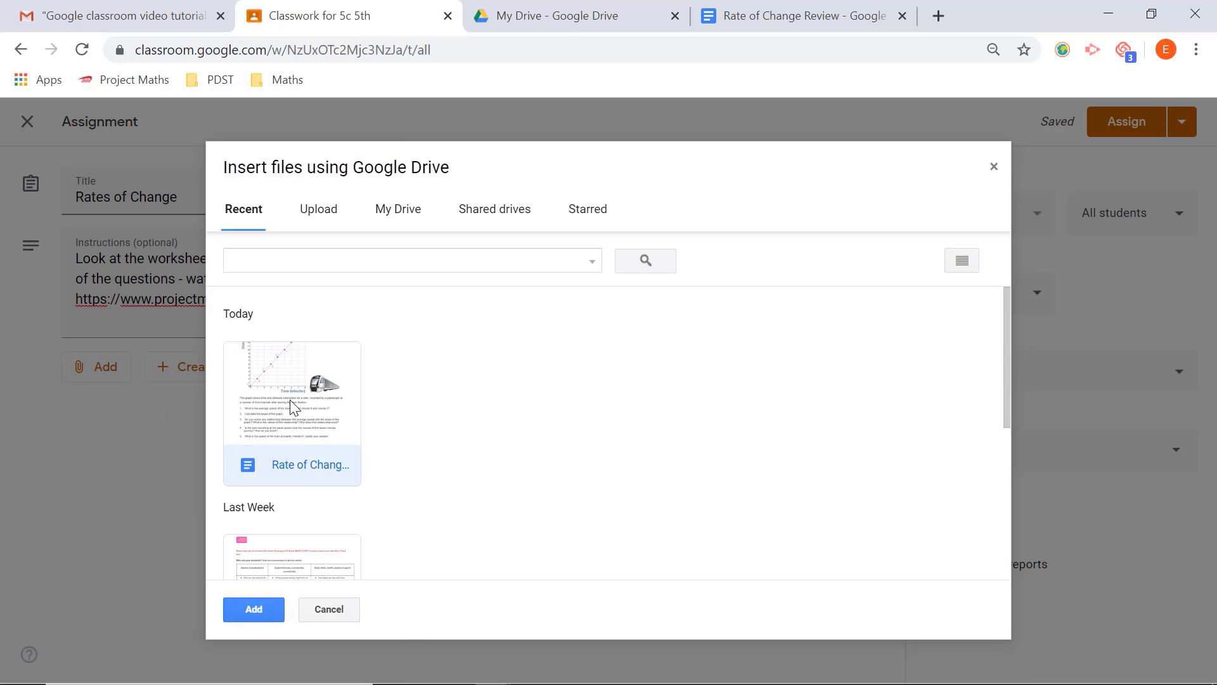
left_click(250, 610)
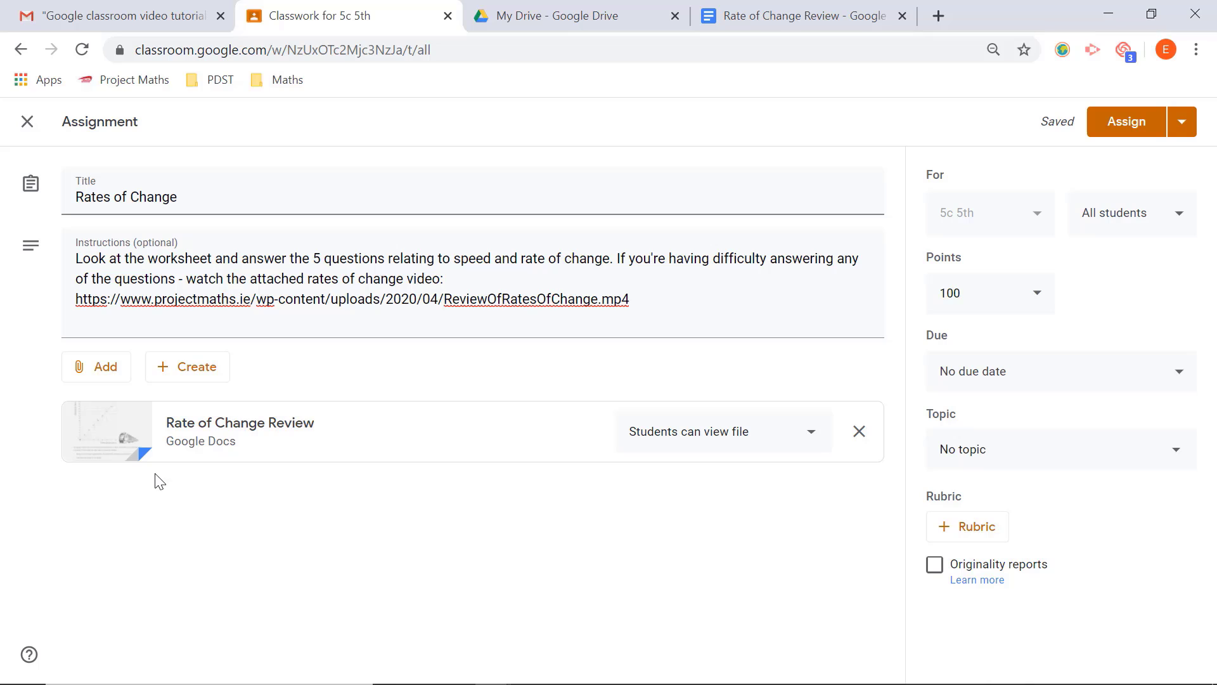
triple_click(370, 299)
key("ctrl+c")
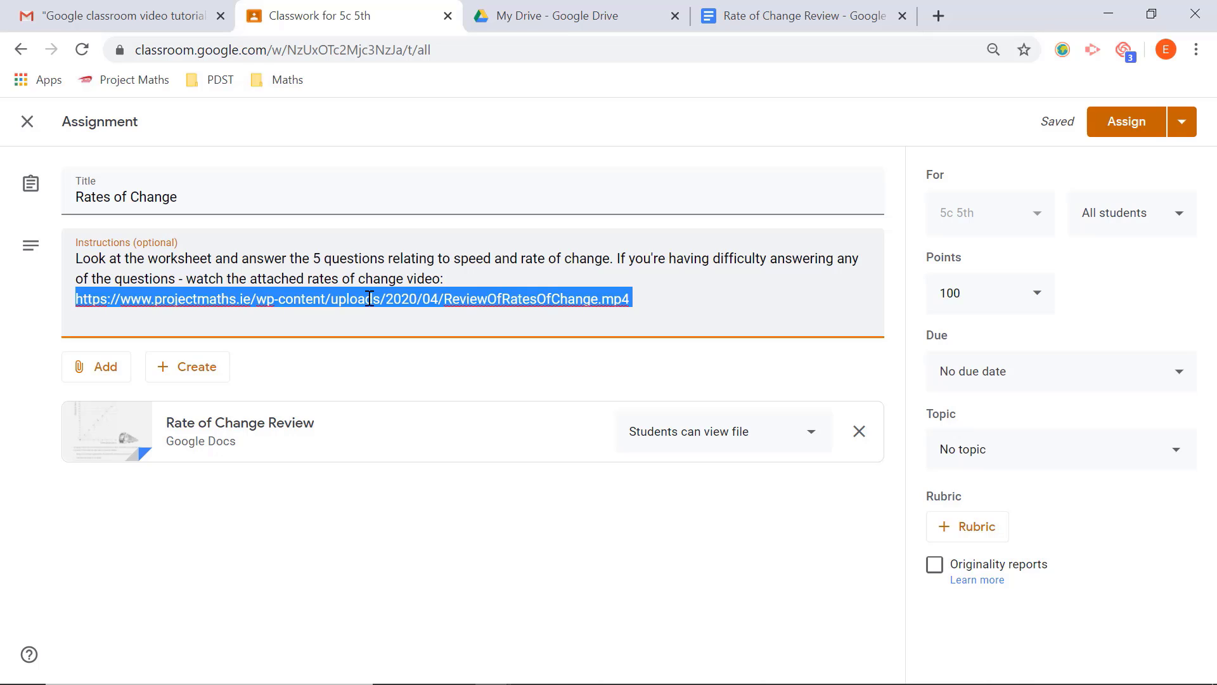
left_click(89, 377)
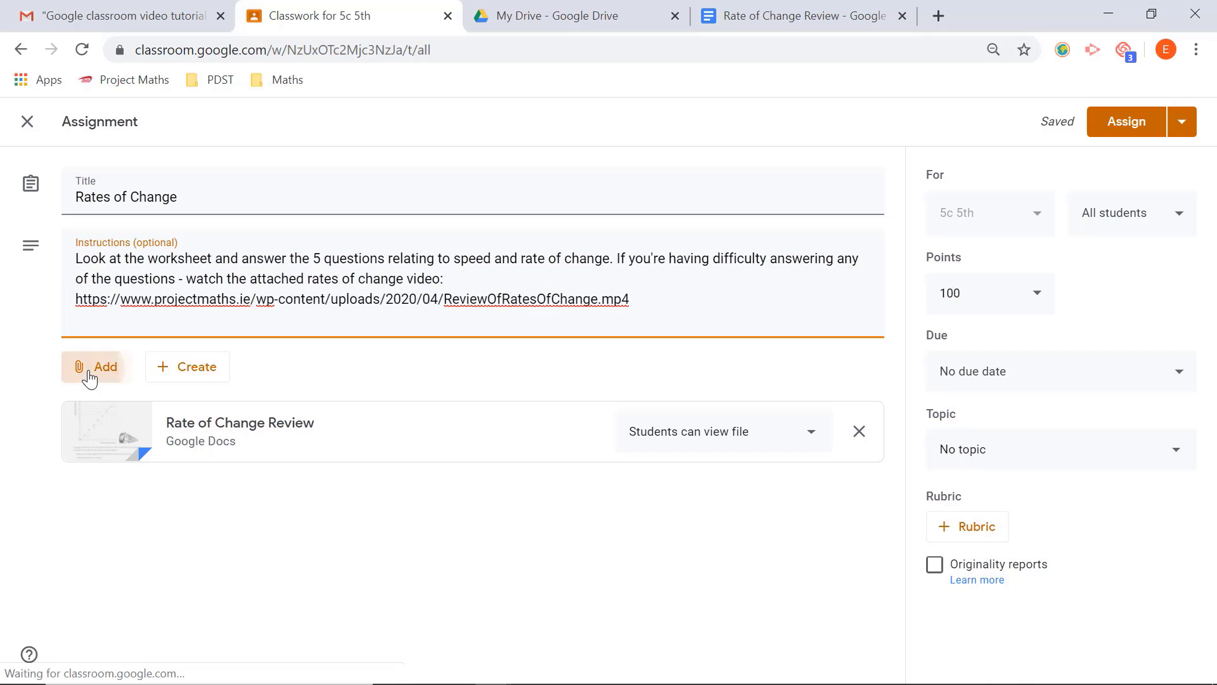
left_click(118, 437)
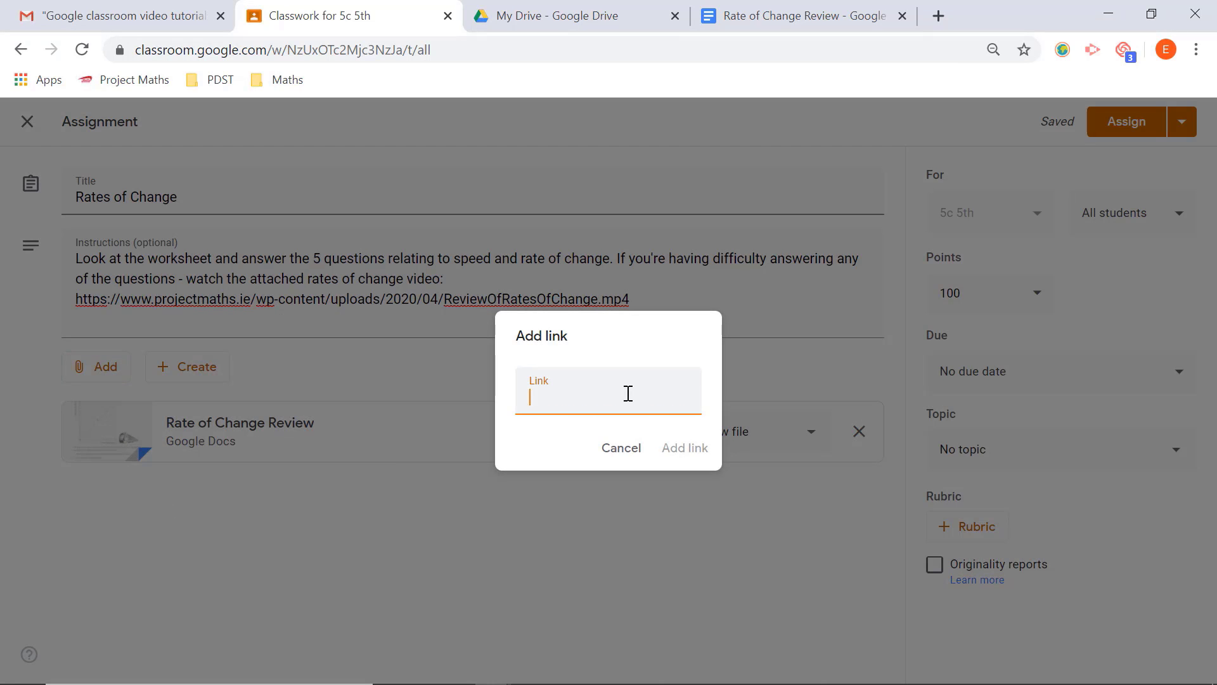
key("ctrl+v")
left_click(683, 452)
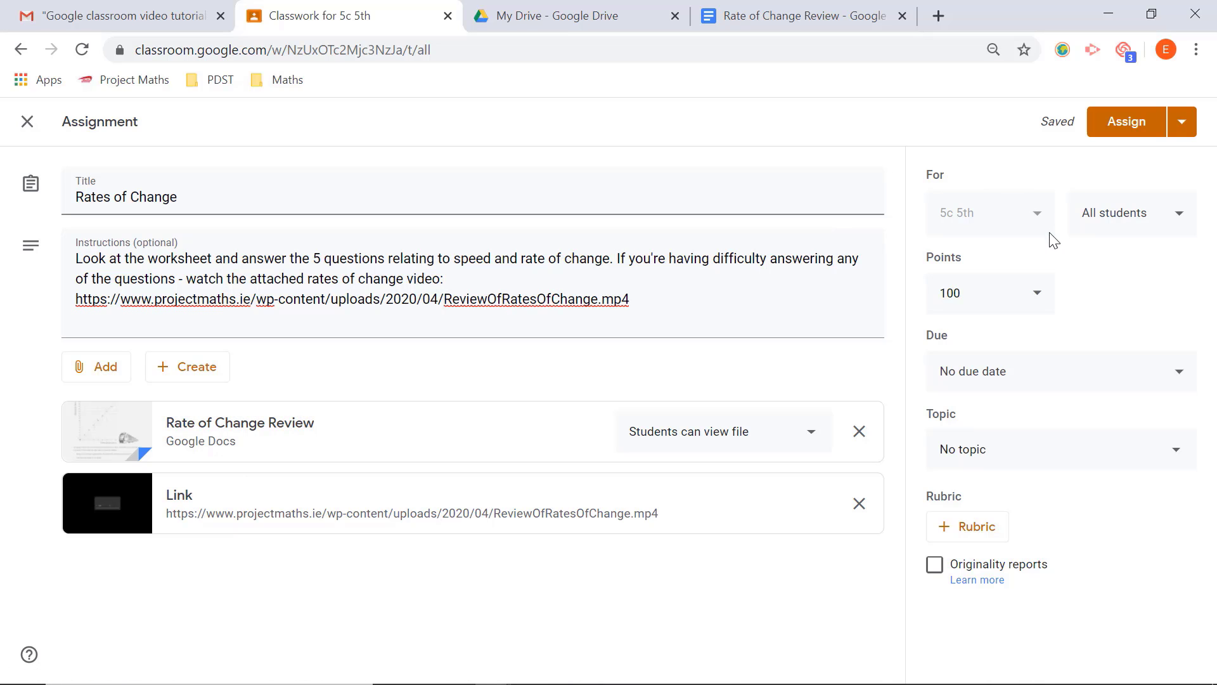
Step: Keep all students as the assignment's recipients and set its points to Ungraded
left_click(1181, 223)
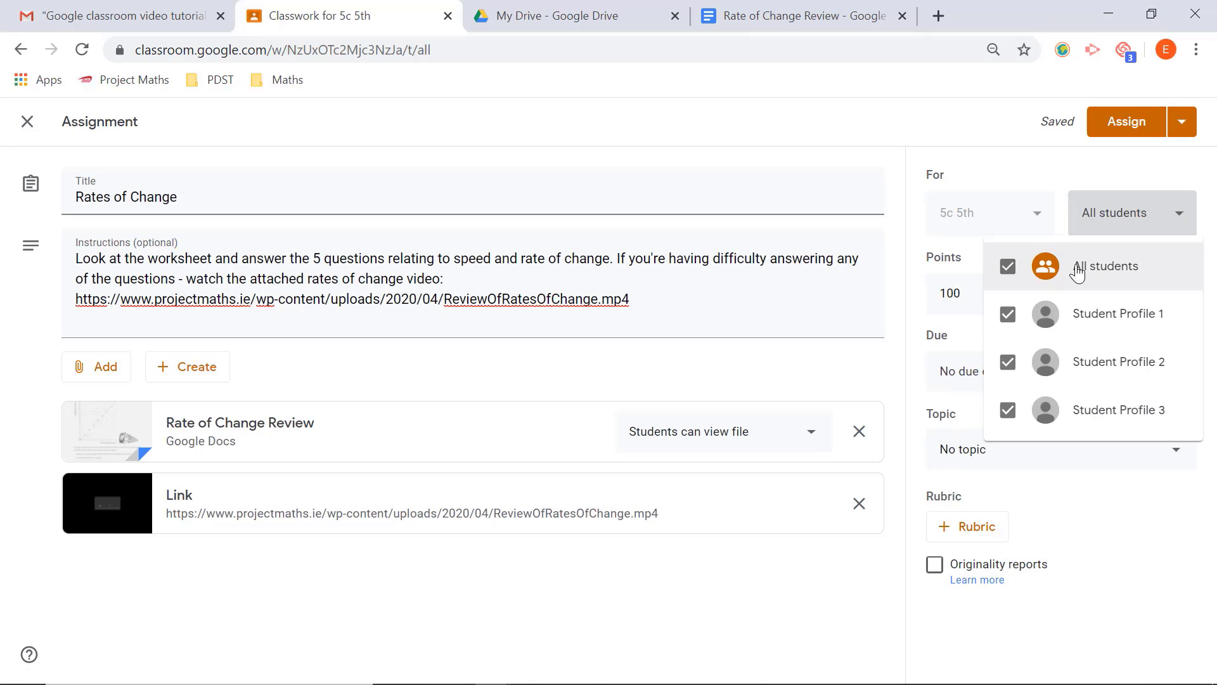
left_click(891, 178)
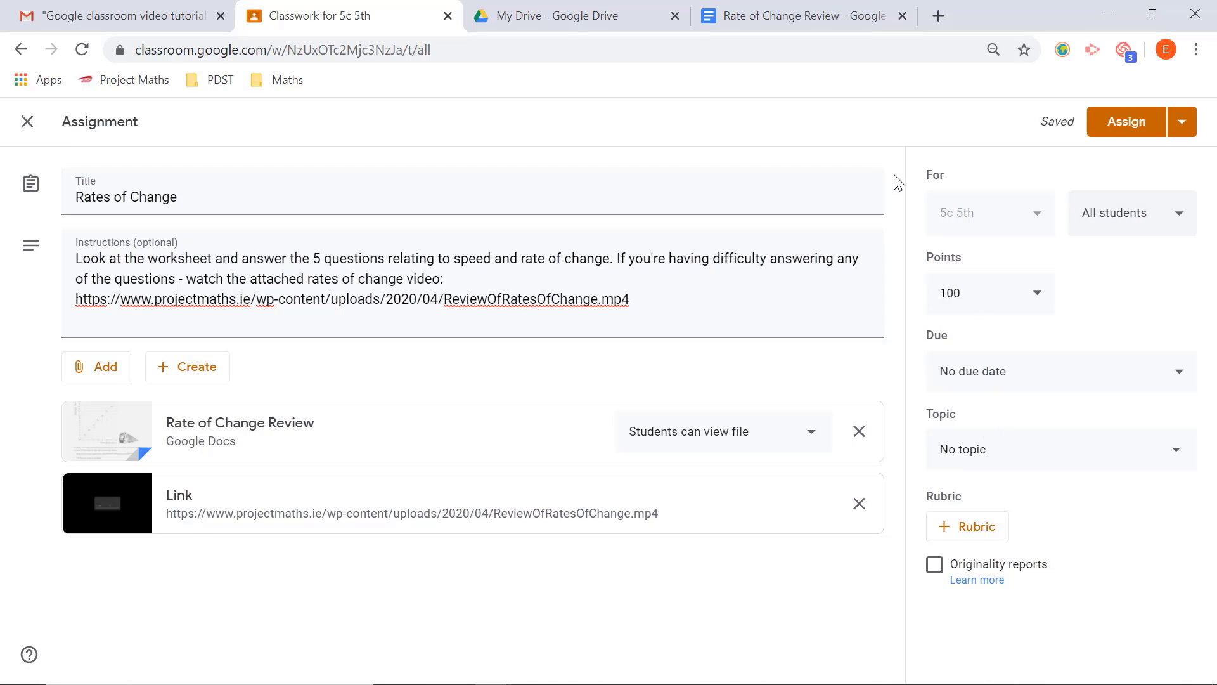
left_click(1040, 299)
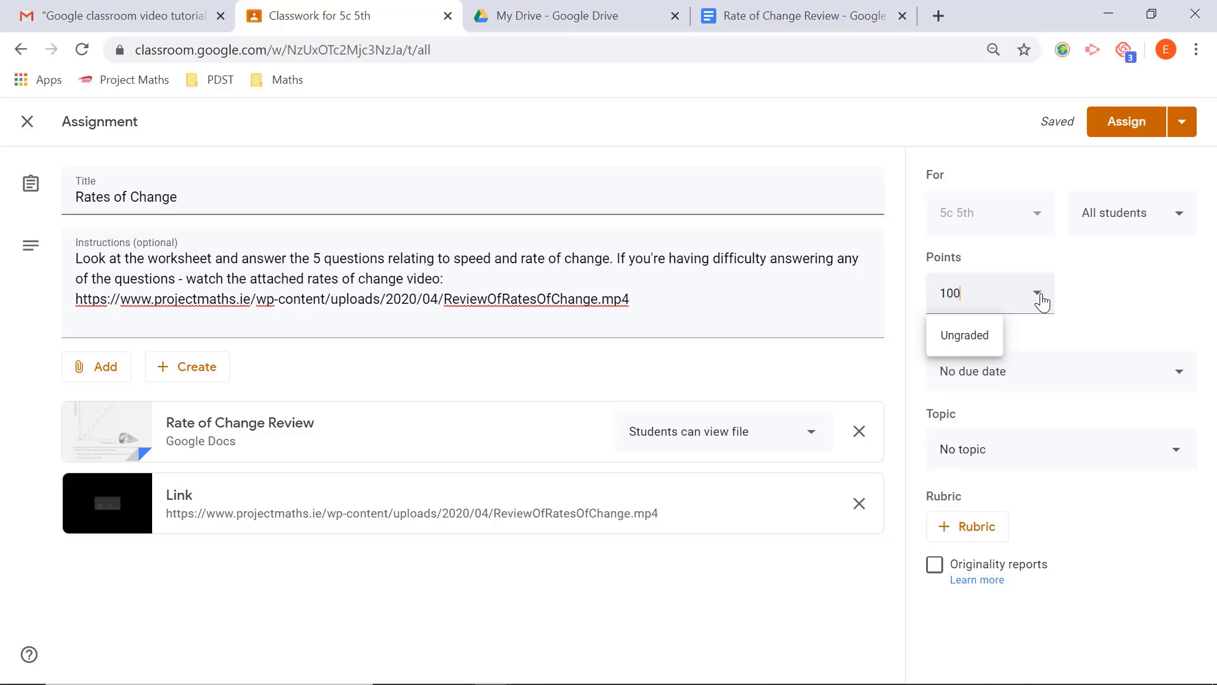
left_click(964, 336)
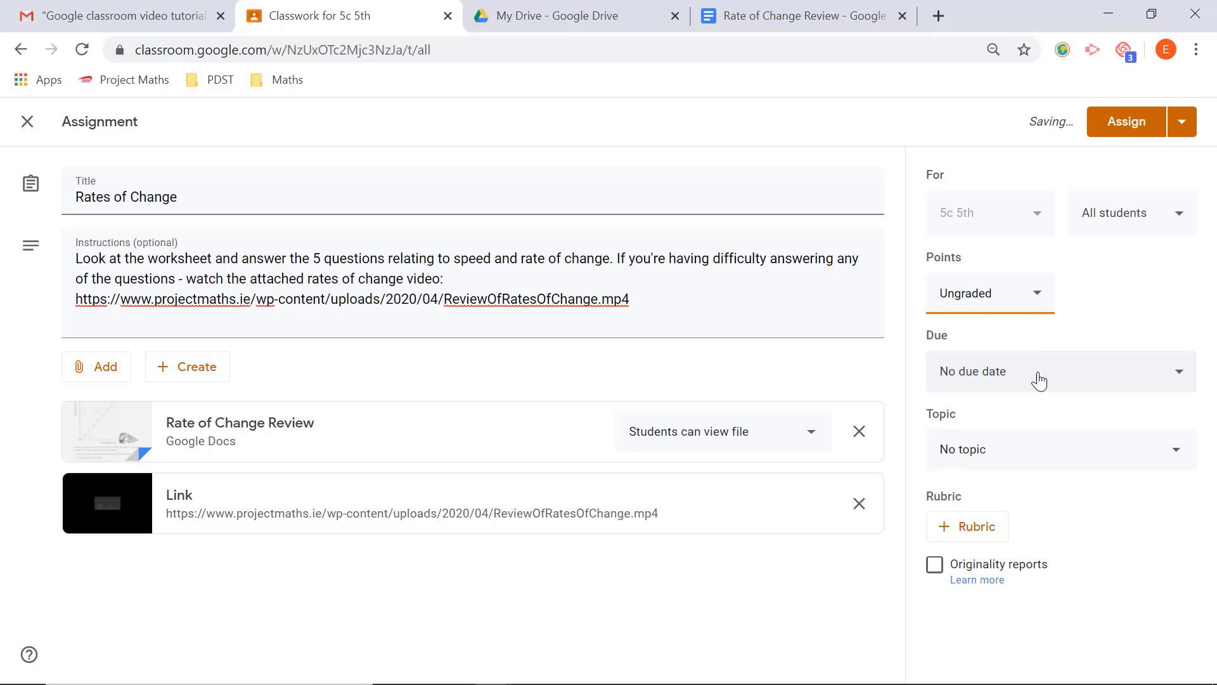
Step: Set the assignment's due date to Apr 23, 2020, without a due time
left_click(1180, 375)
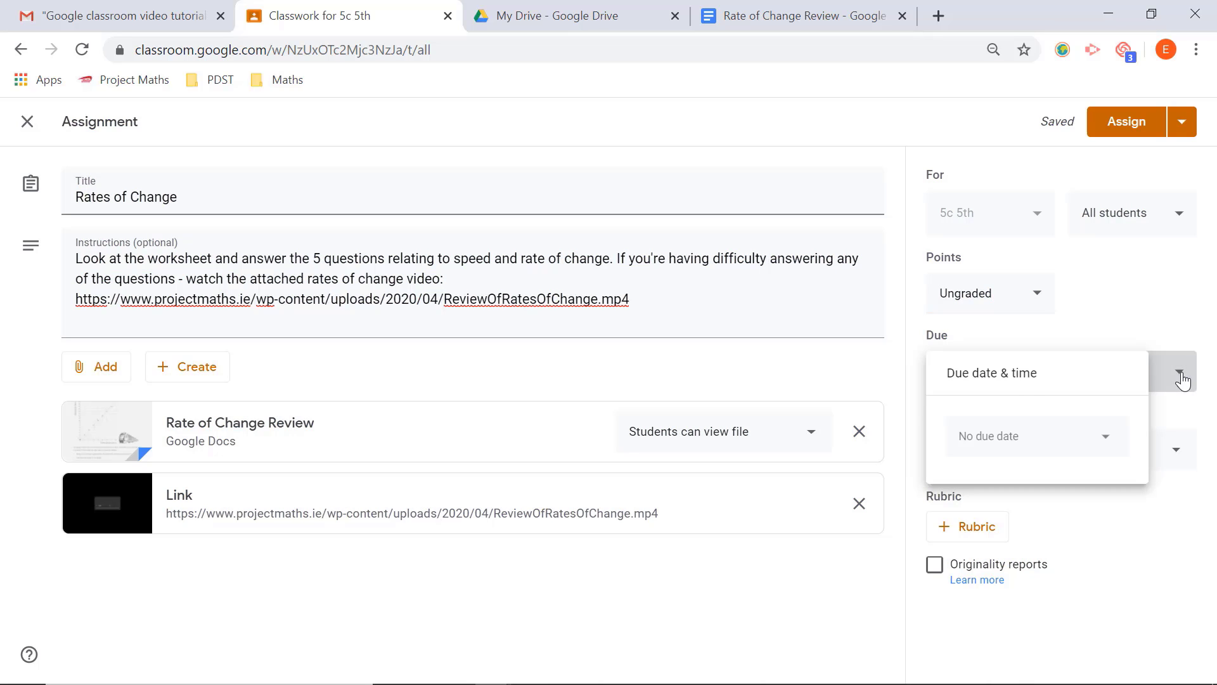
left_click(1106, 446)
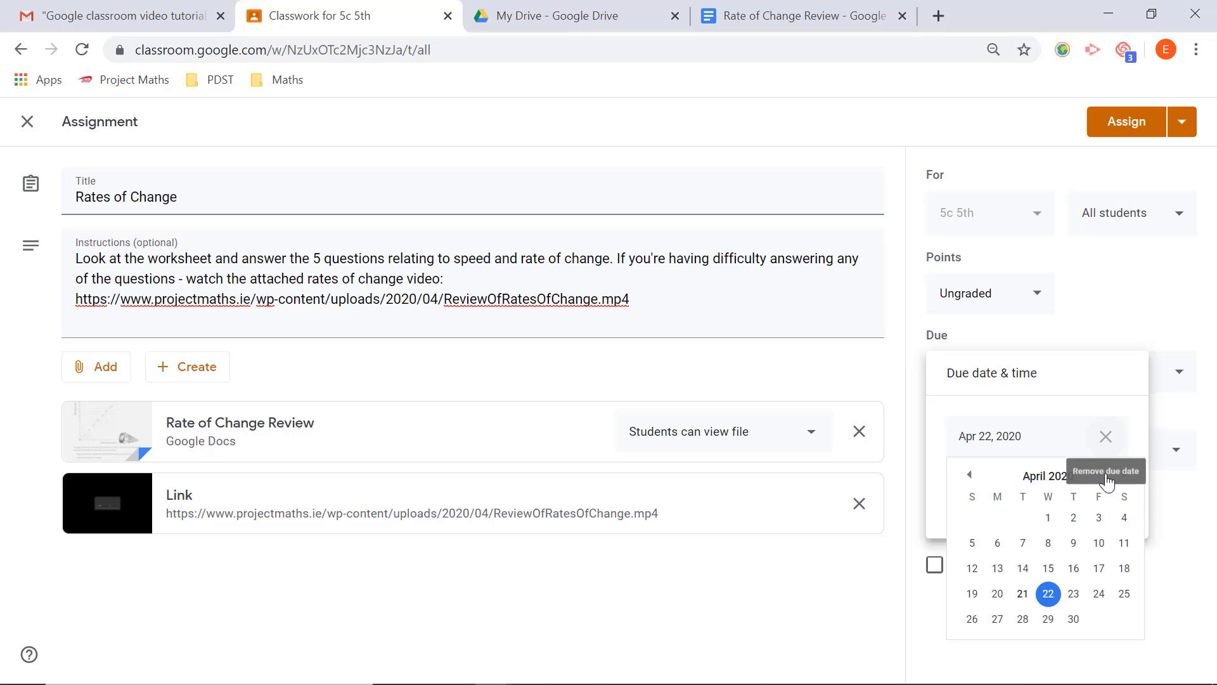
left_click(1073, 594)
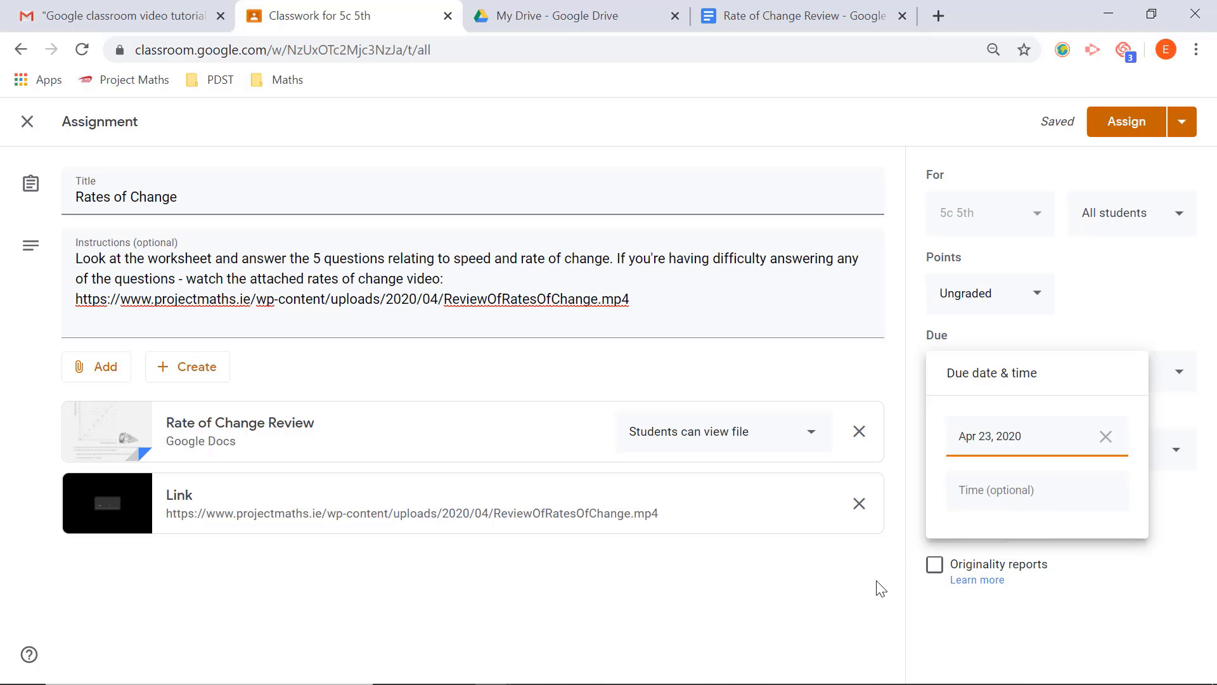
left_click(893, 583)
double_click(893, 583)
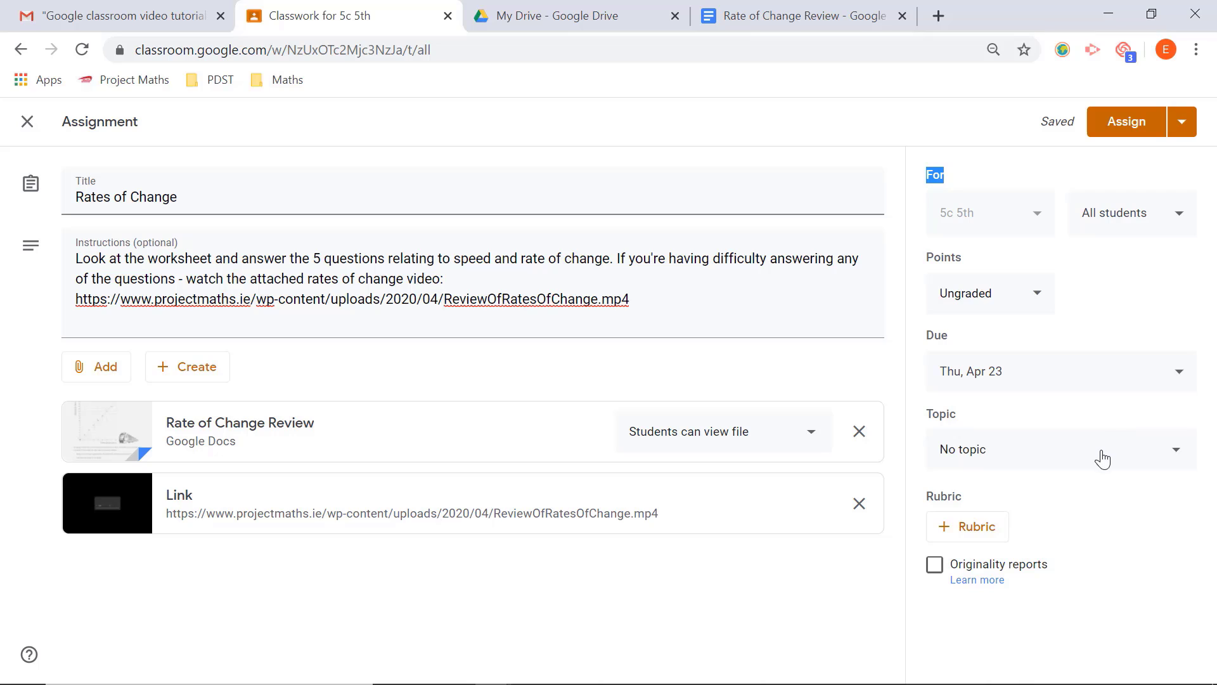
Step: Look over the alternative publishing options and assign the Rates of Change assignment to the class immediately
left_click(1181, 121)
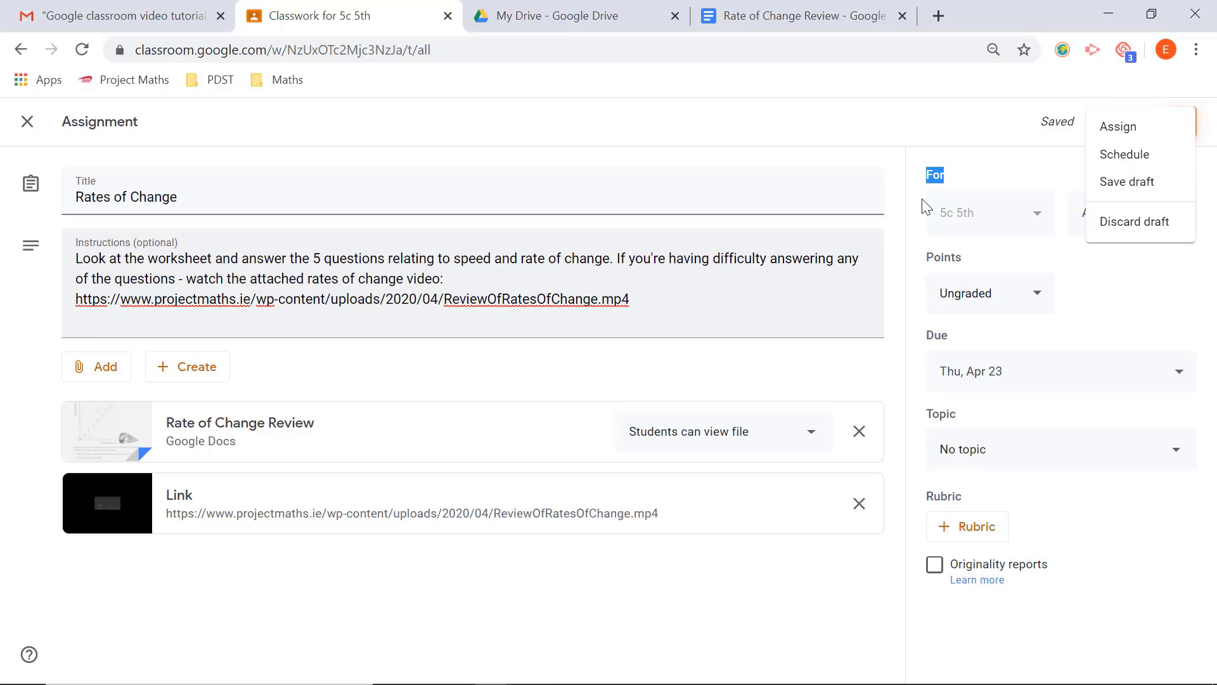
left_click(916, 132)
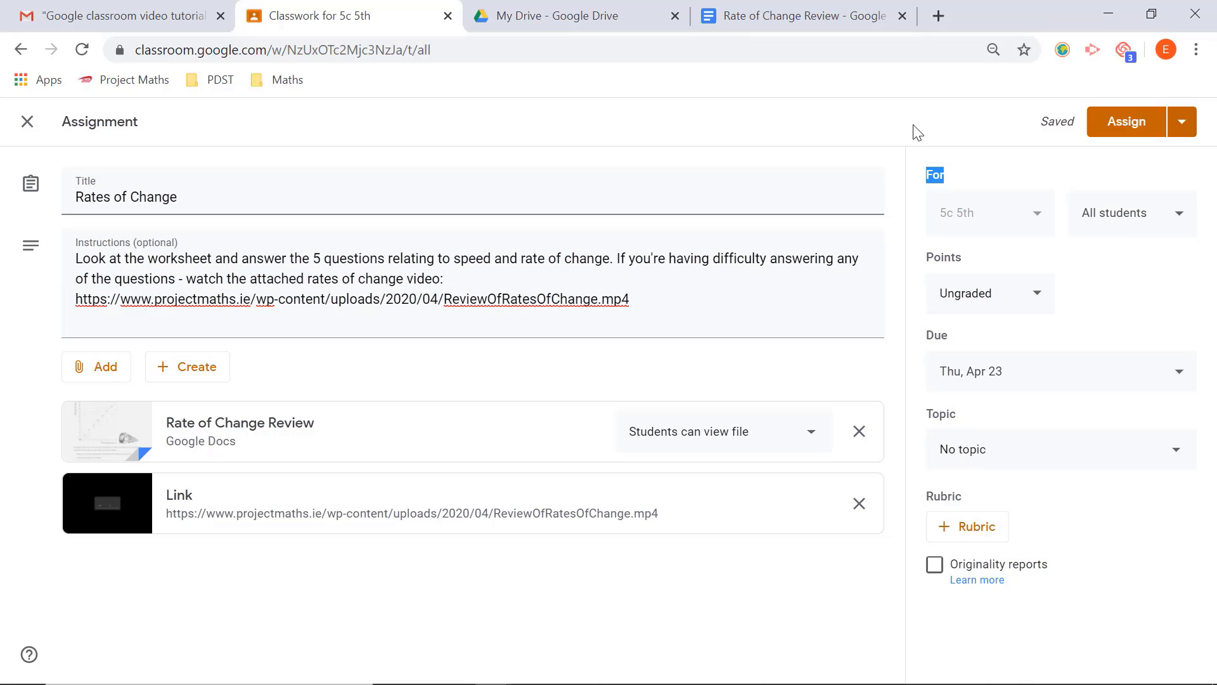
left_click(1125, 122)
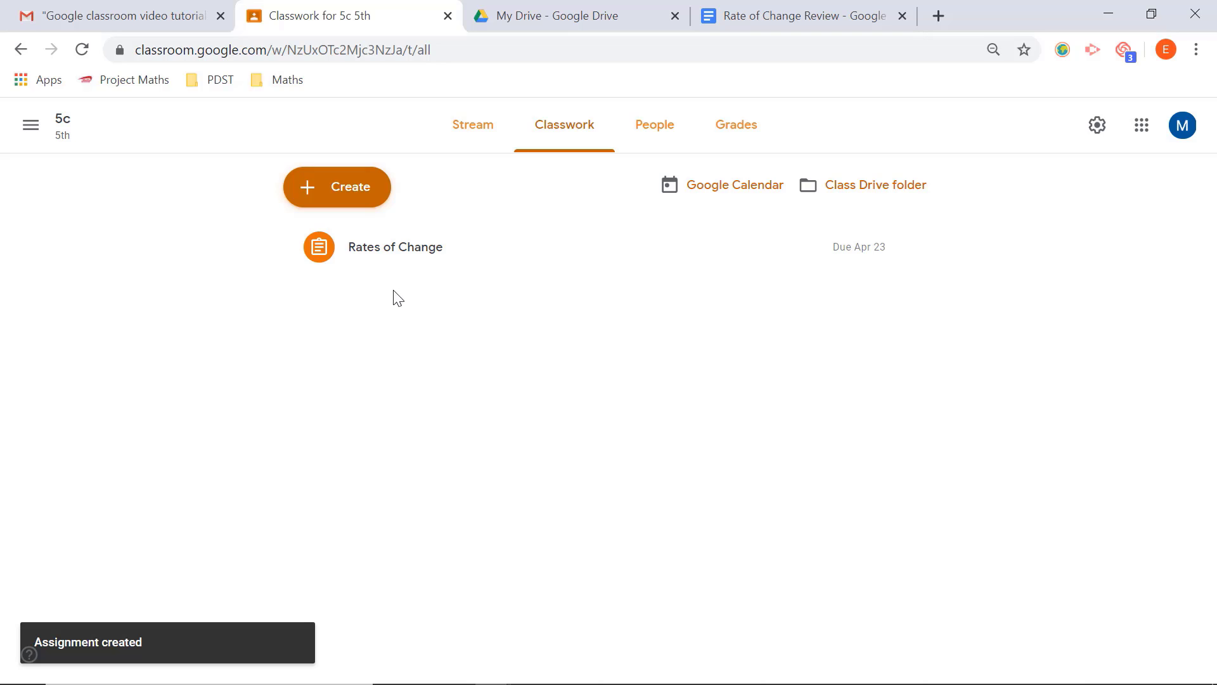
Step: Check the Rates of Change assignment in the class stream, open it for editing from the classwork, and close it without changes
left_click(474, 132)
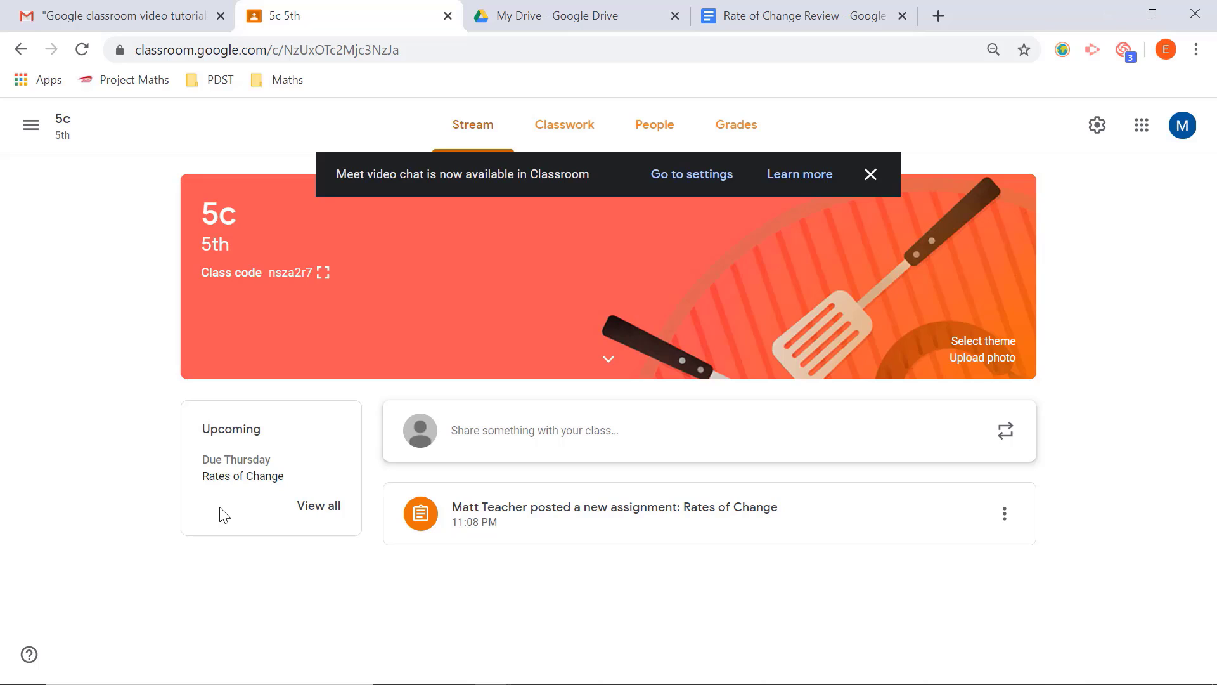
left_click(559, 138)
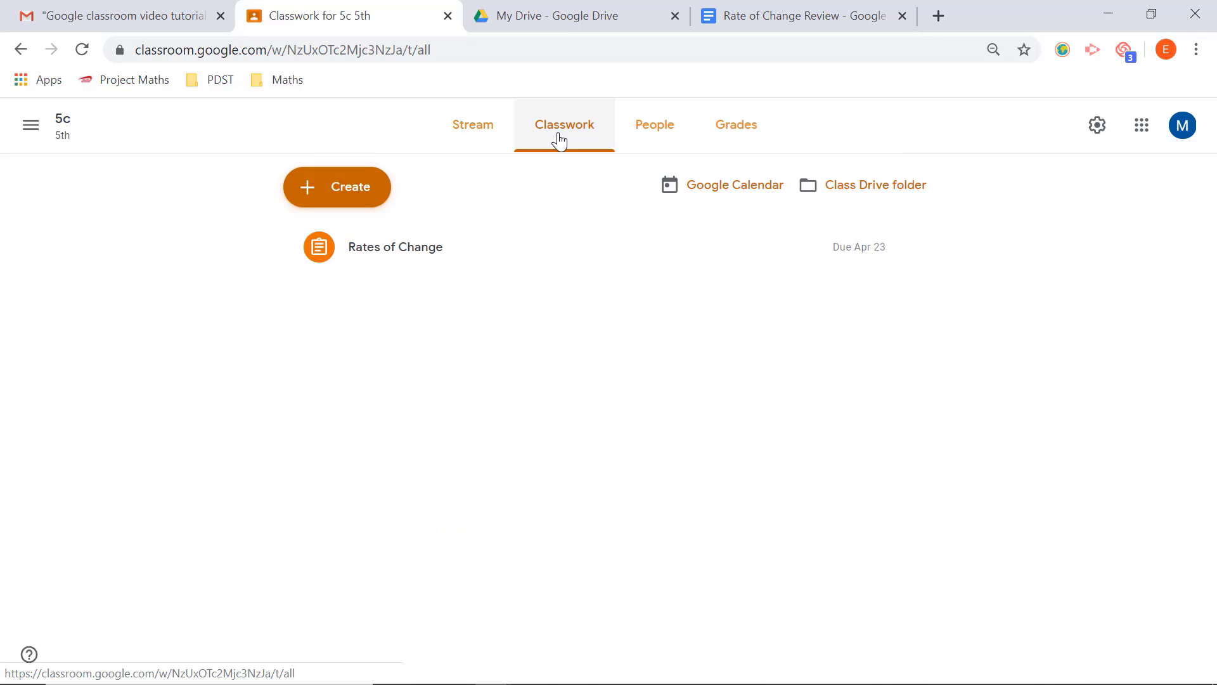
left_click(910, 248)
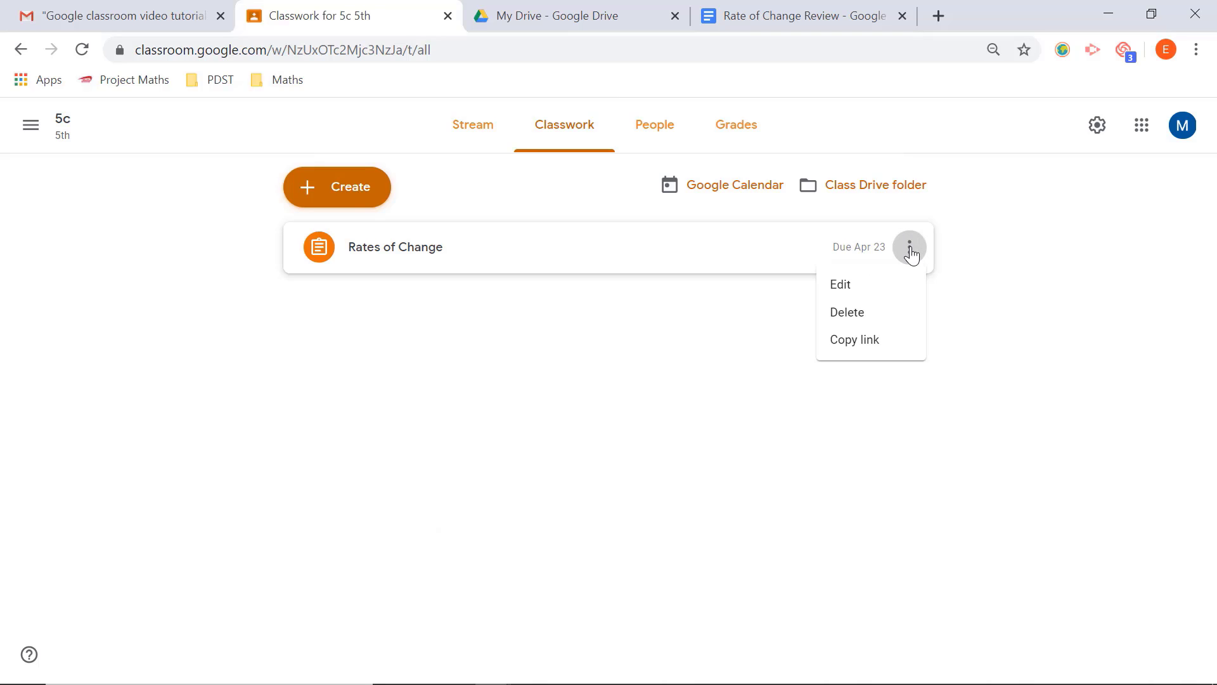
left_click(840, 292)
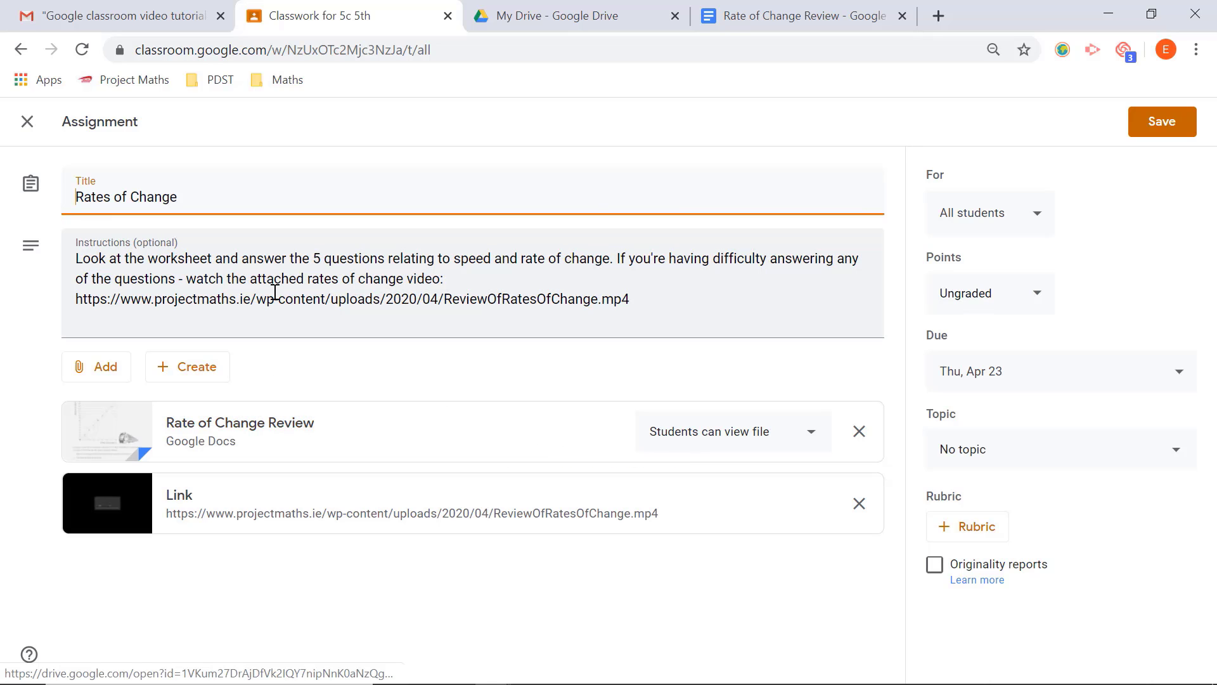
left_click(28, 122)
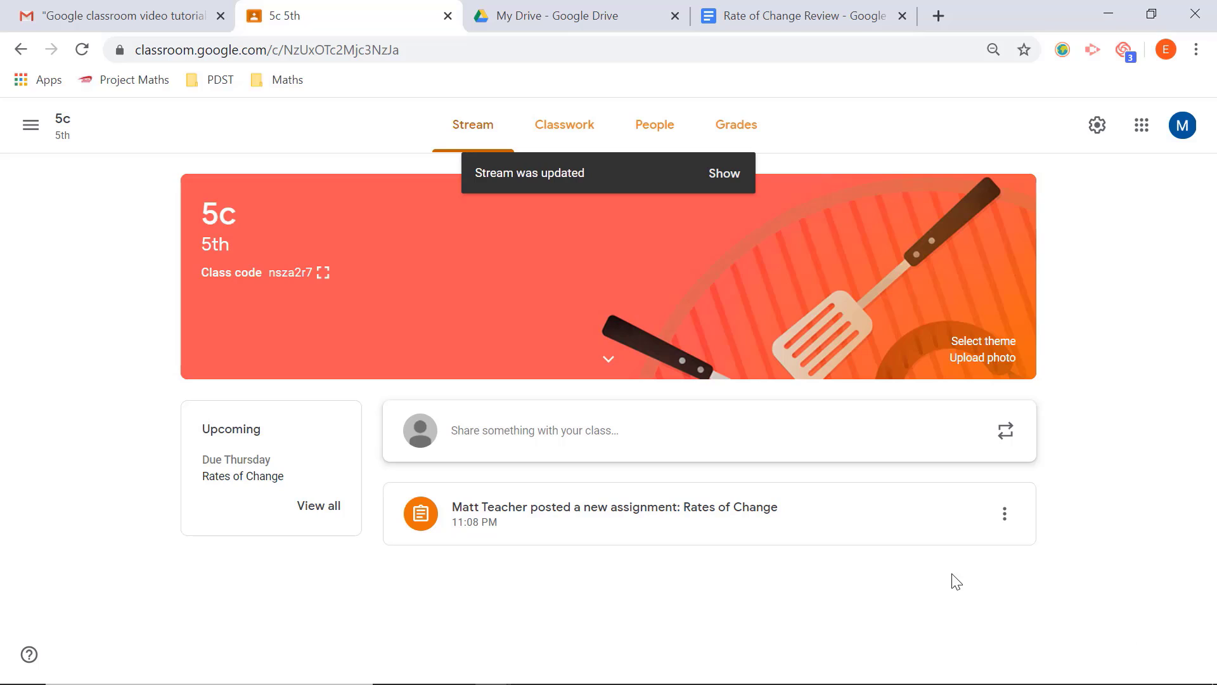
Step: Reload the class page and view the newest posts in the stream
left_click(83, 50)
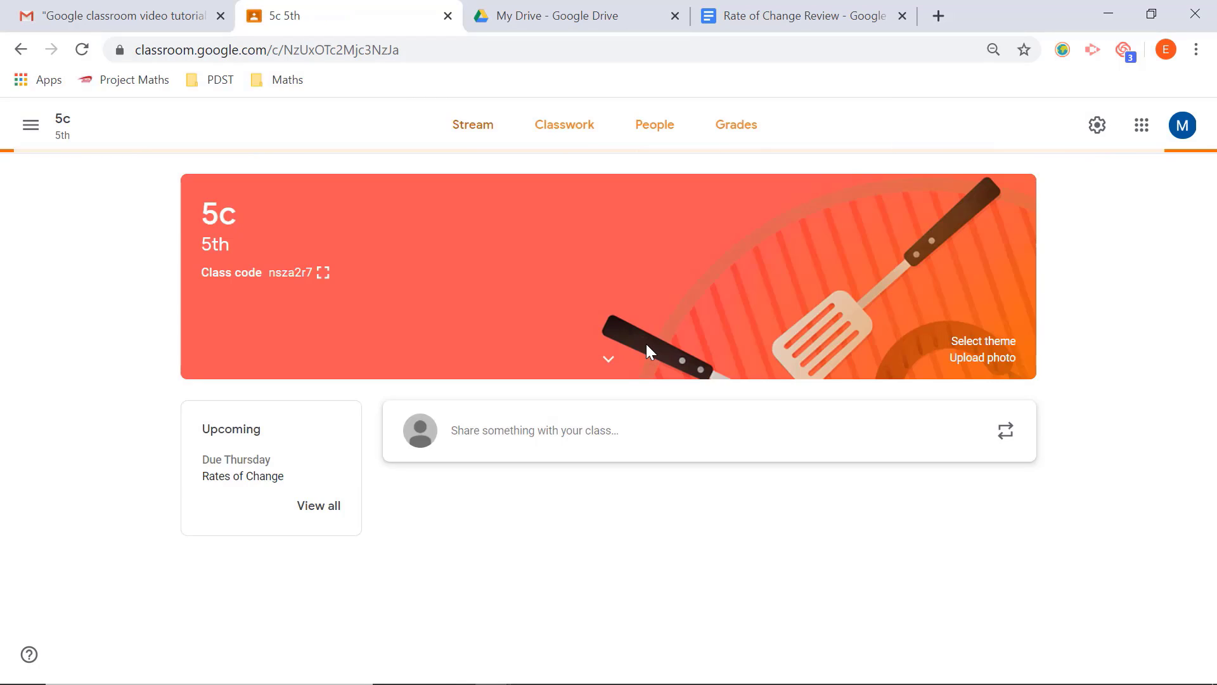
left_click(468, 129)
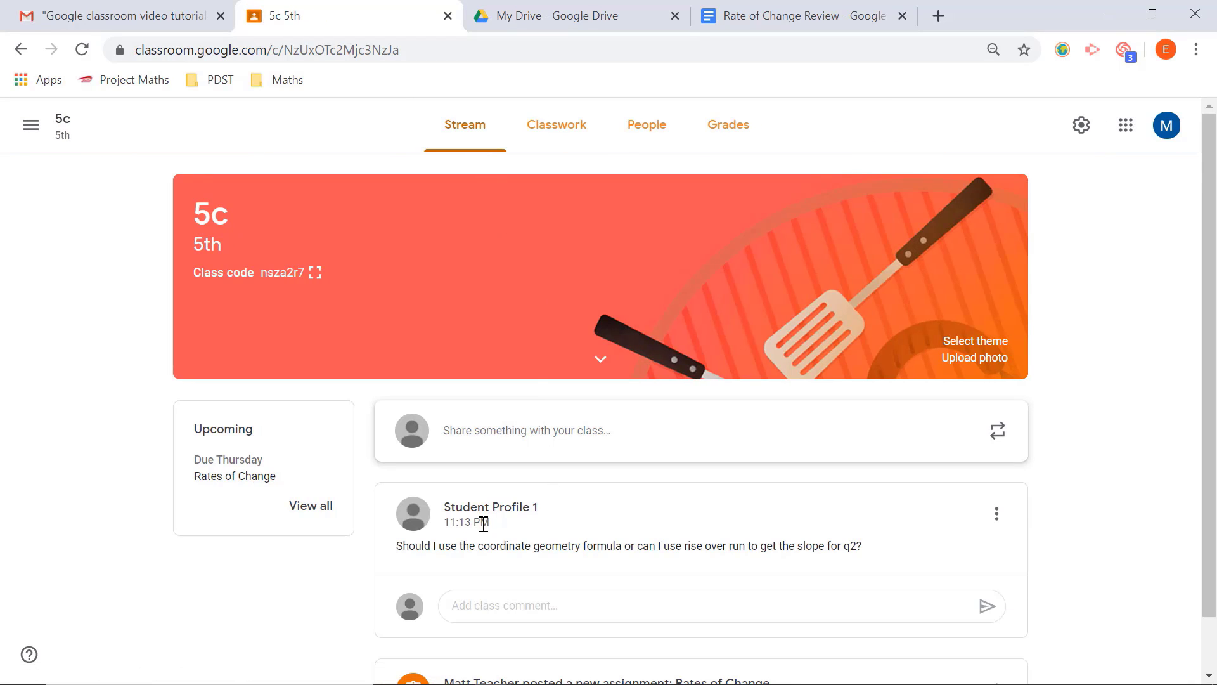